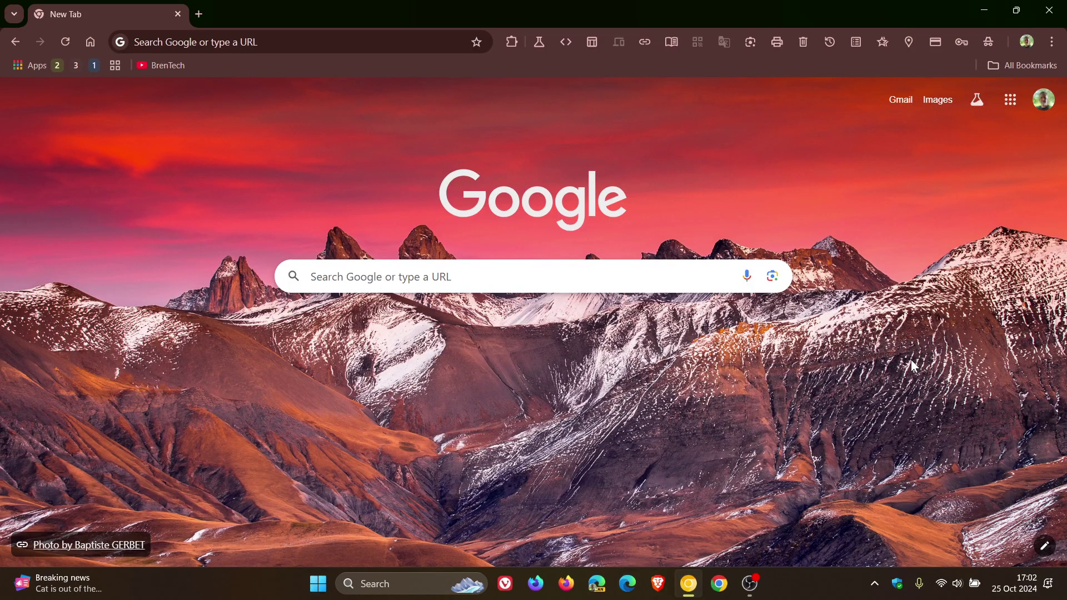
# - Open Chrome's Task Manager from More tools and maximize it to show its process list
pyautogui.click(1052, 41)
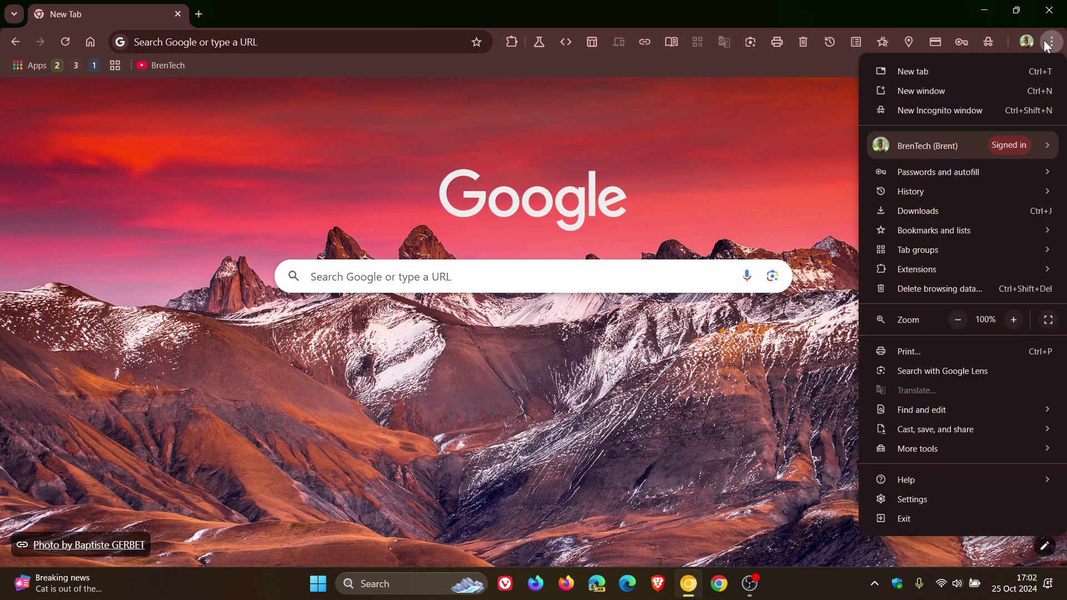
pyautogui.moveTo(917, 448)
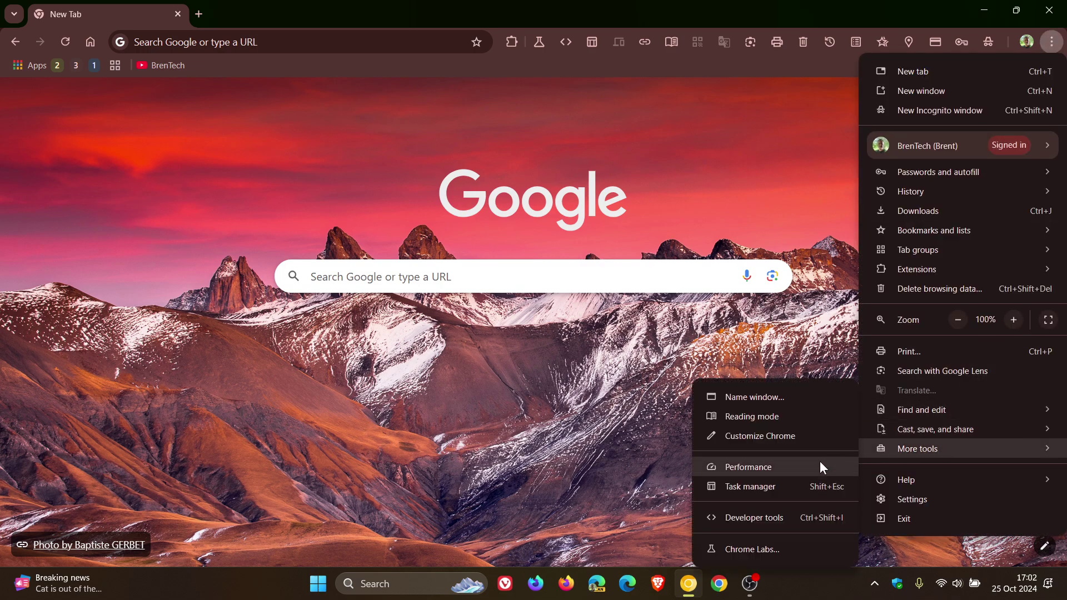
pyautogui.click(762, 485)
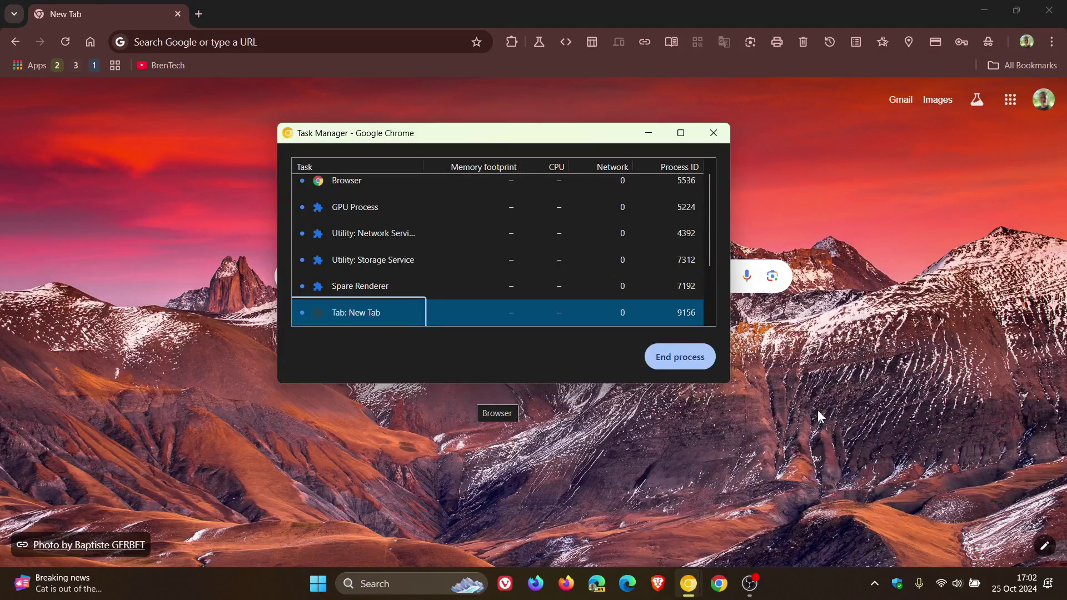
pyautogui.click(681, 132)
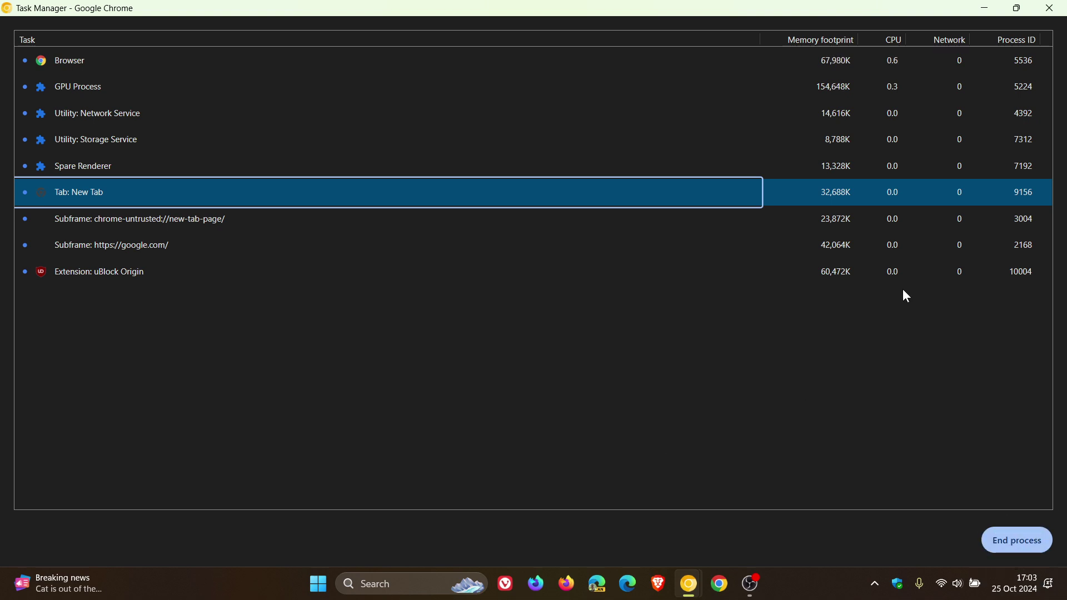
# - Restore Chrome's Task Manager to a window and close it
pyautogui.click(1018, 8)
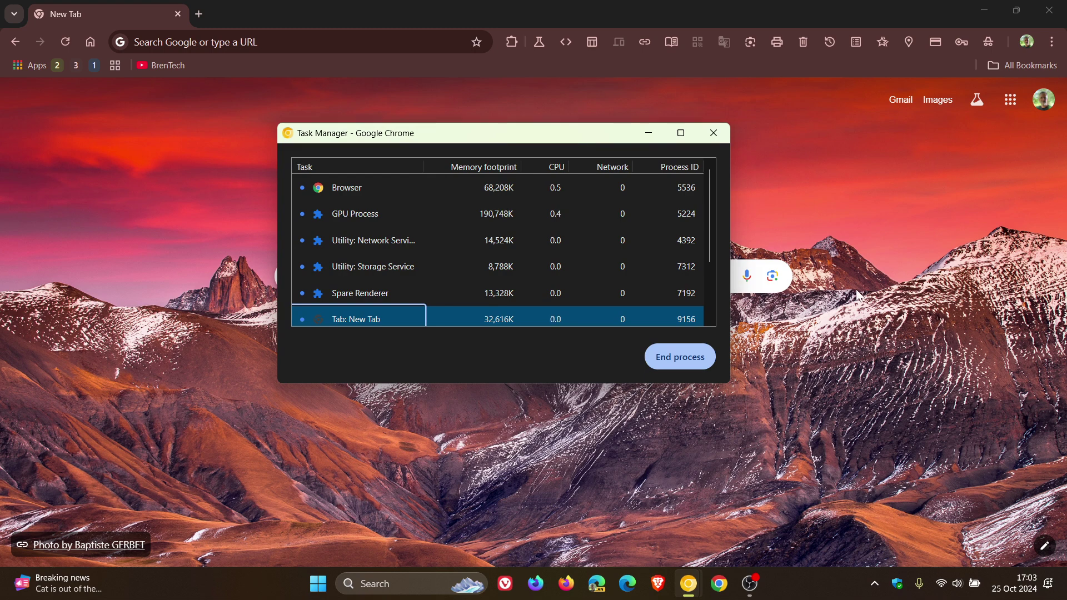
pyautogui.click(713, 133)
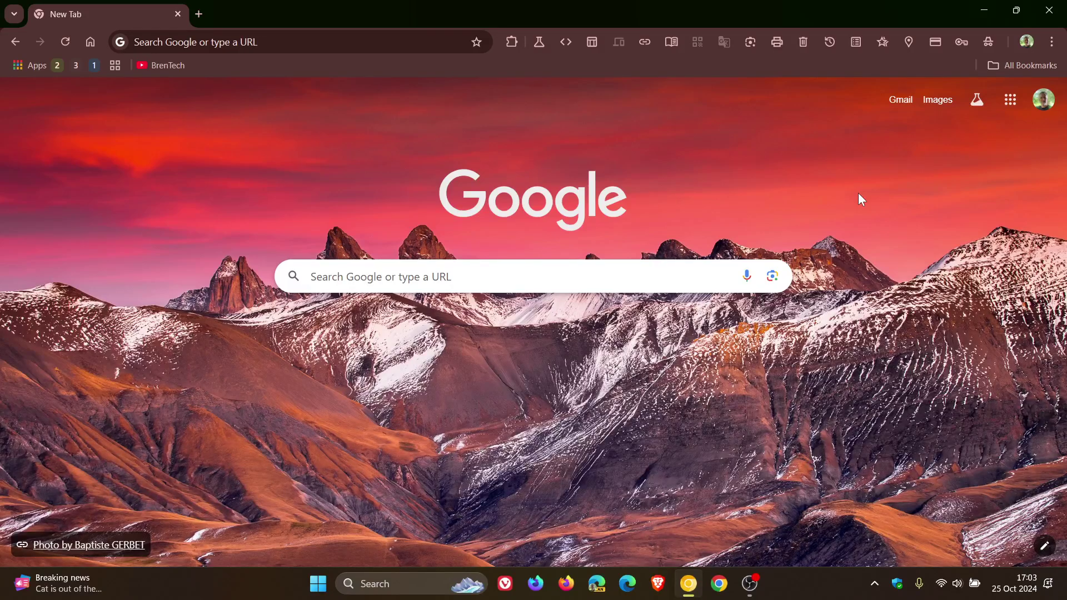
# - On chrome://flags, search 'task' and set Task Manager Desktop Refresh to Enabled
pyautogui.click(266, 42)
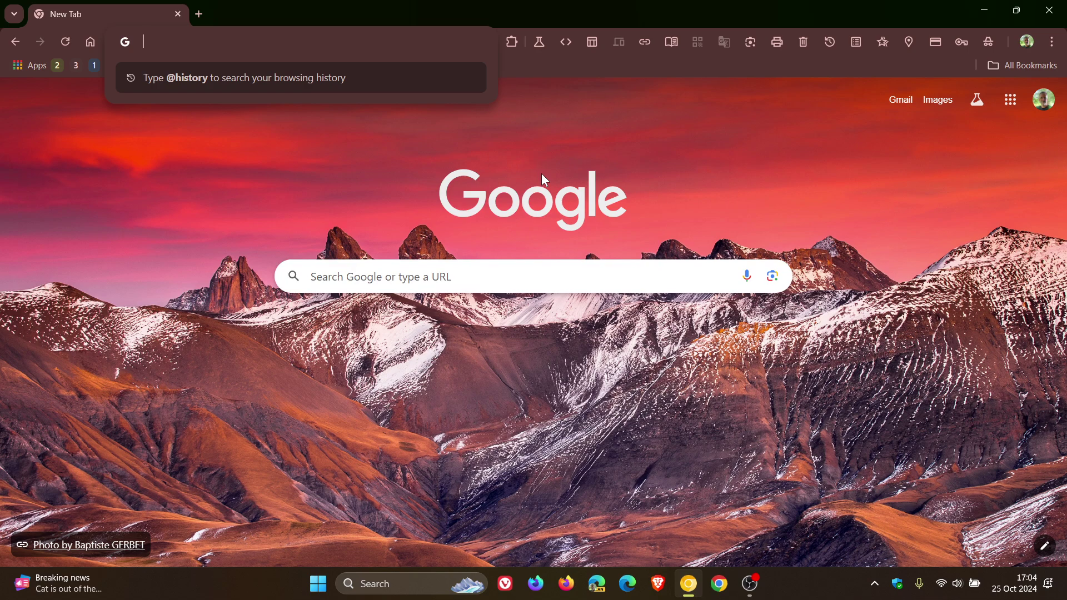
pyautogui.write('cf')
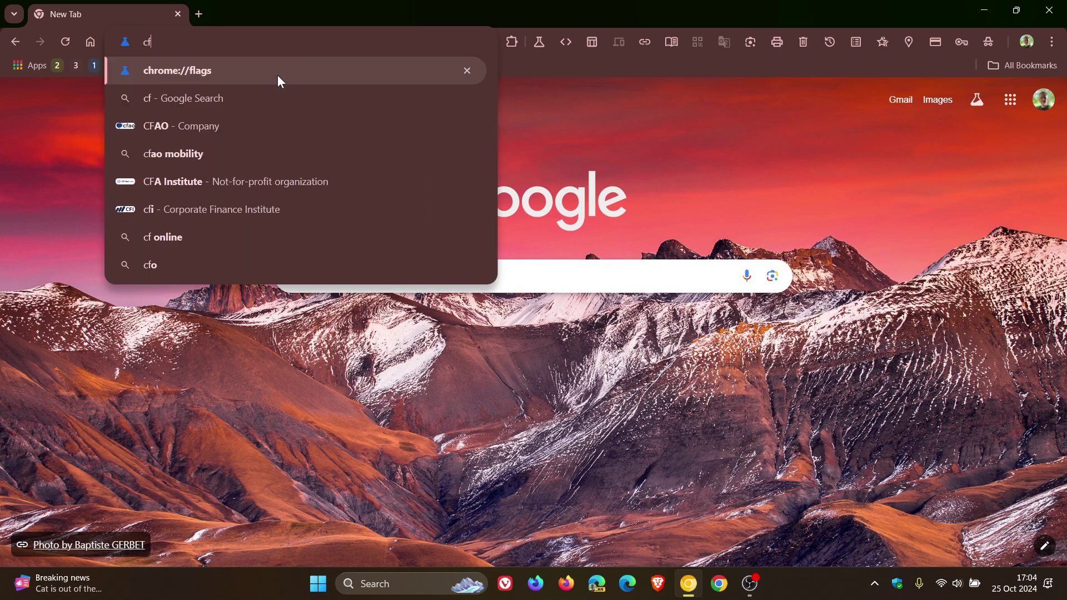
pyautogui.click(279, 78)
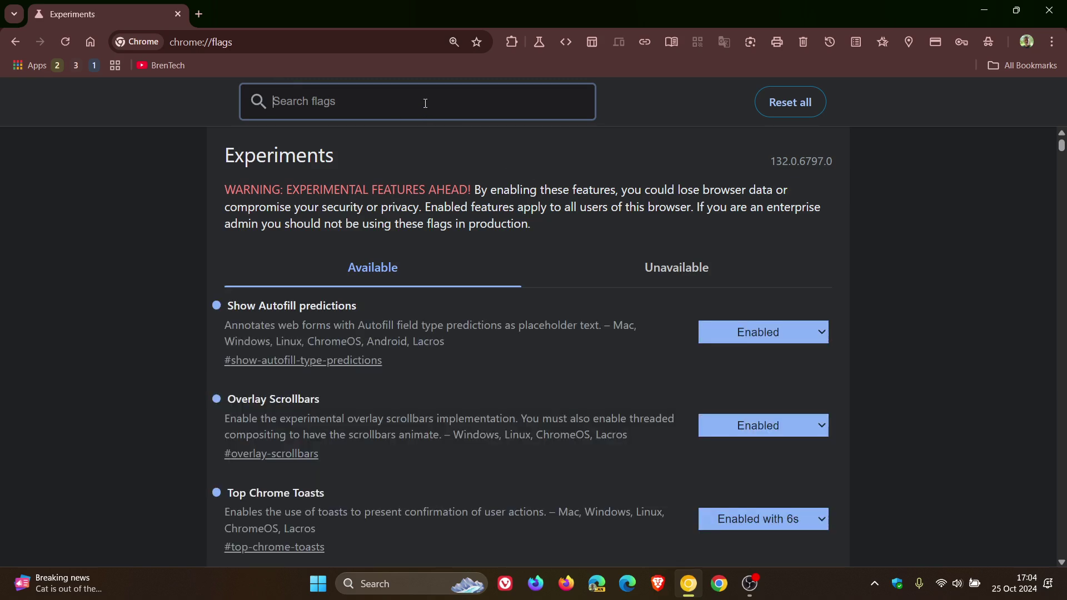
pyautogui.write('t')
pyautogui.write('as')
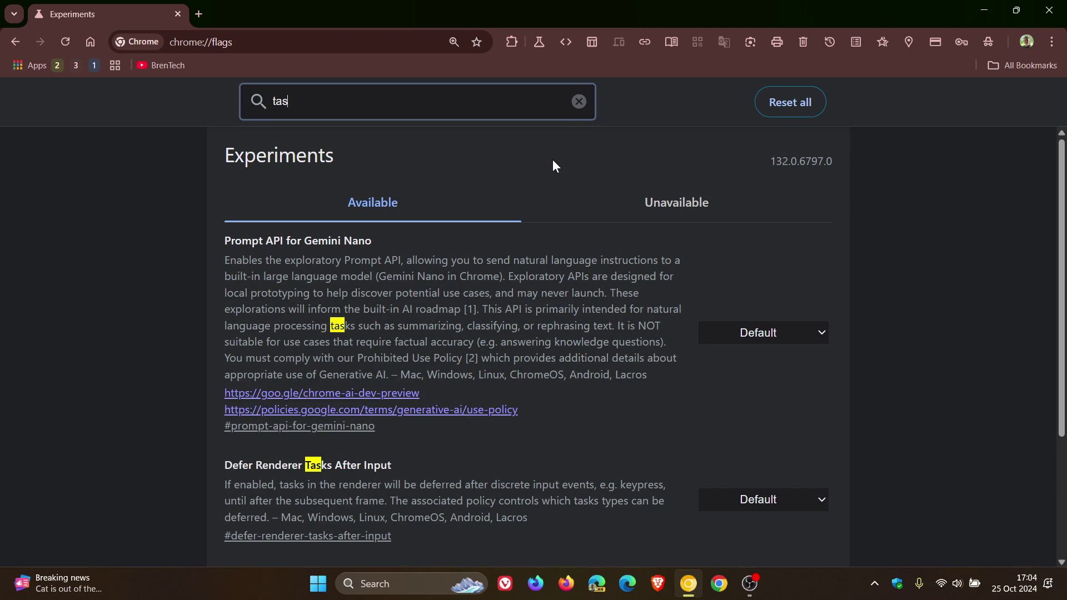
pyautogui.write('k')
pyautogui.scroll(-3, 834, 222)
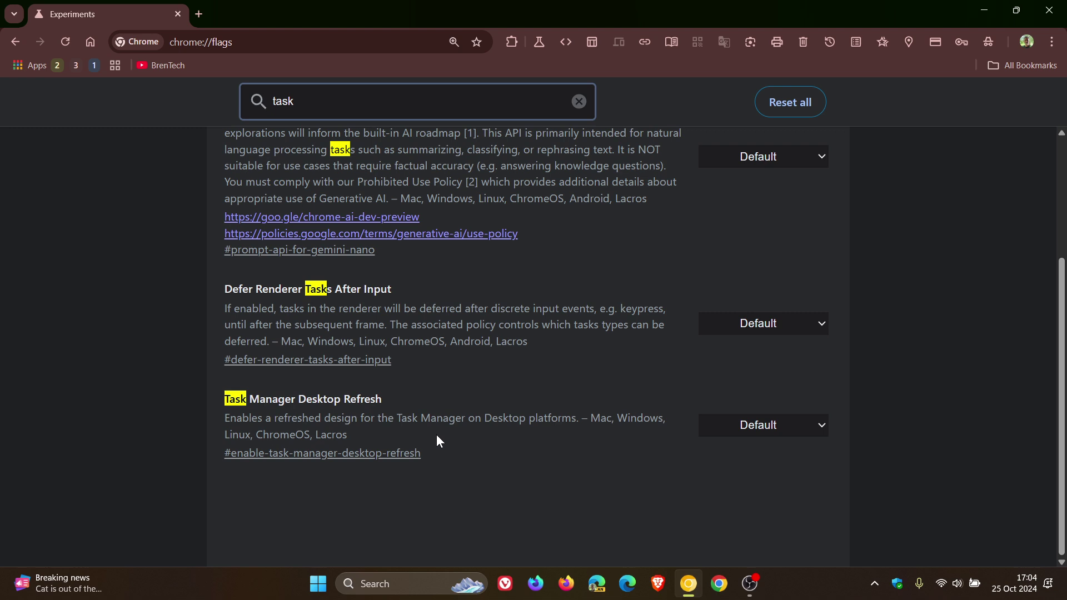
pyautogui.click(757, 427)
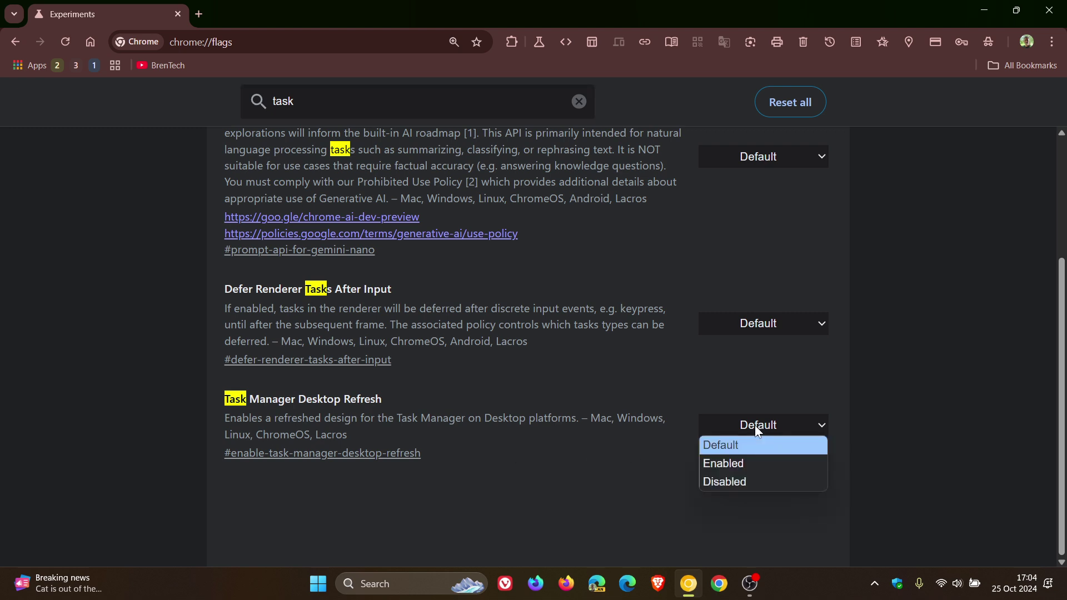
pyautogui.click(772, 464)
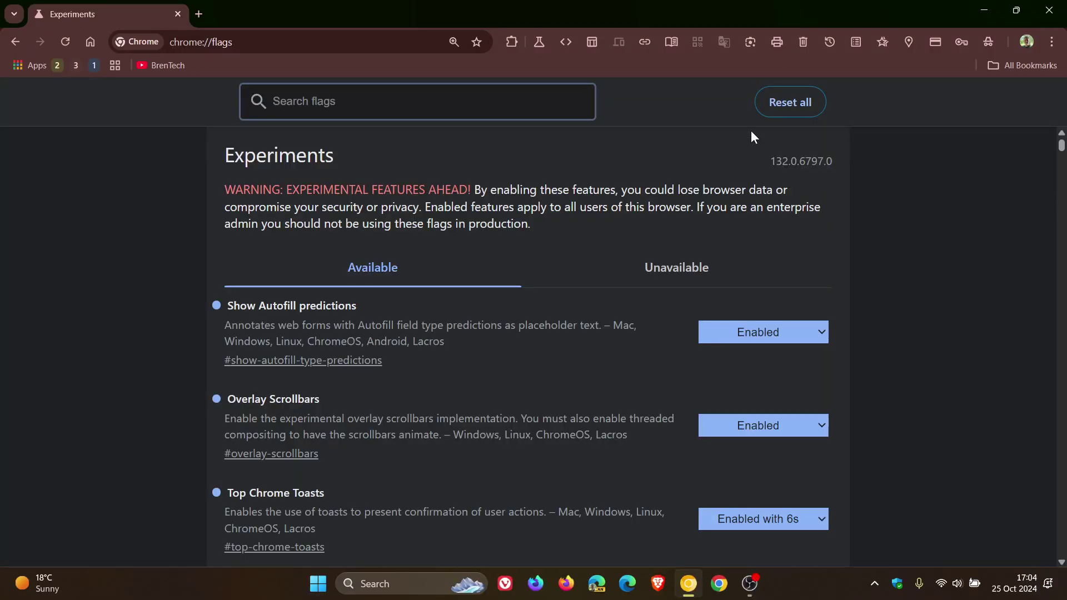
# - In a new tab, open the redesigned Task Manager from More tools
pyautogui.click(200, 12)
pyautogui.click(1052, 42)
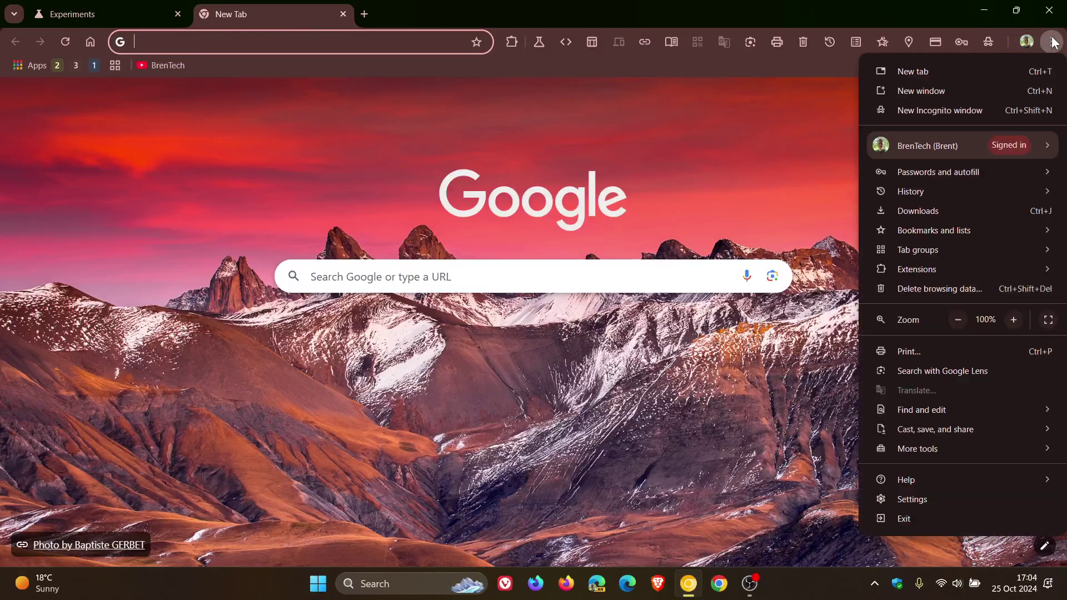
pyautogui.moveTo(917, 449)
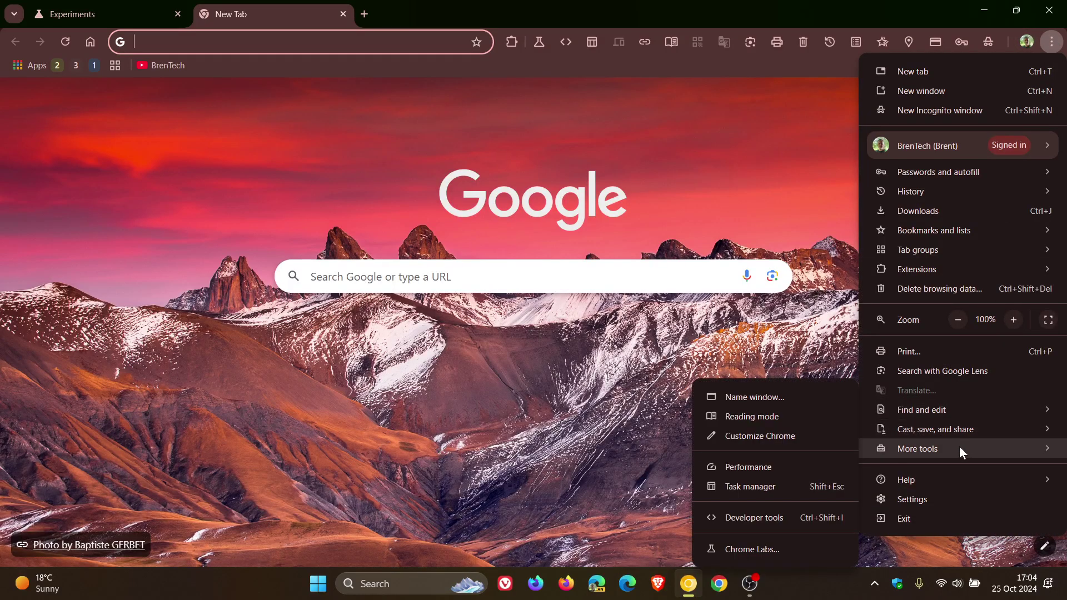
pyautogui.click(782, 487)
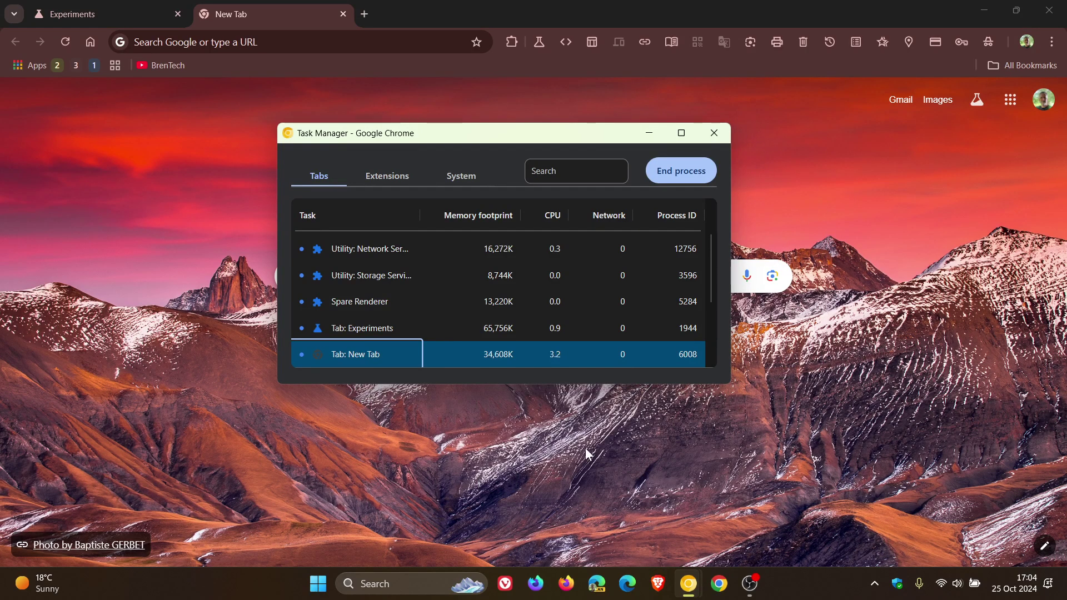
# - Maximize the redesigned Task Manager and go through its Extensions view to the System view
pyautogui.click(682, 134)
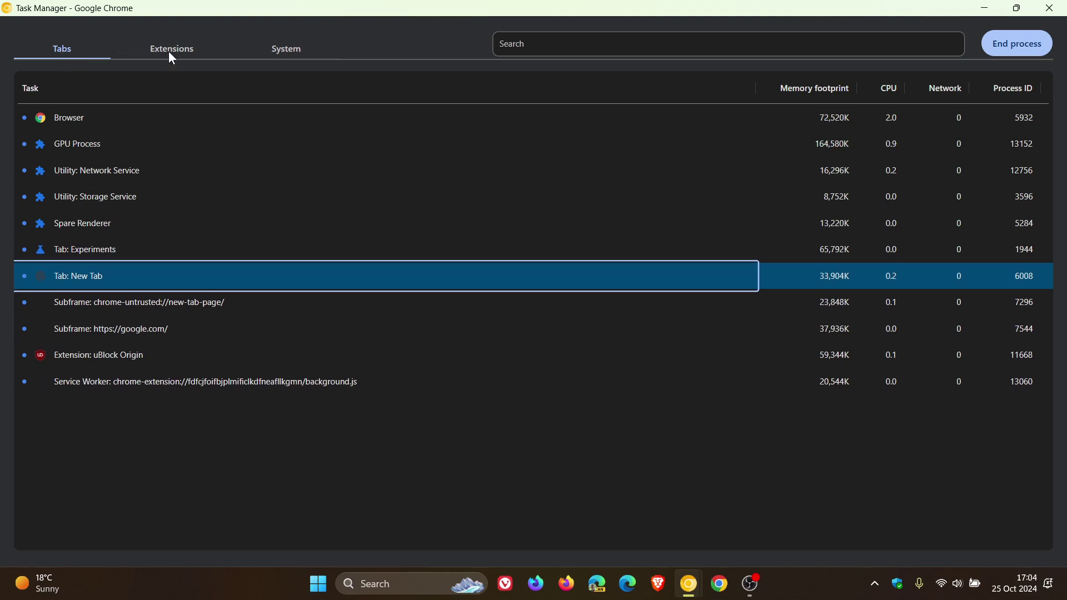
pyautogui.click(169, 52)
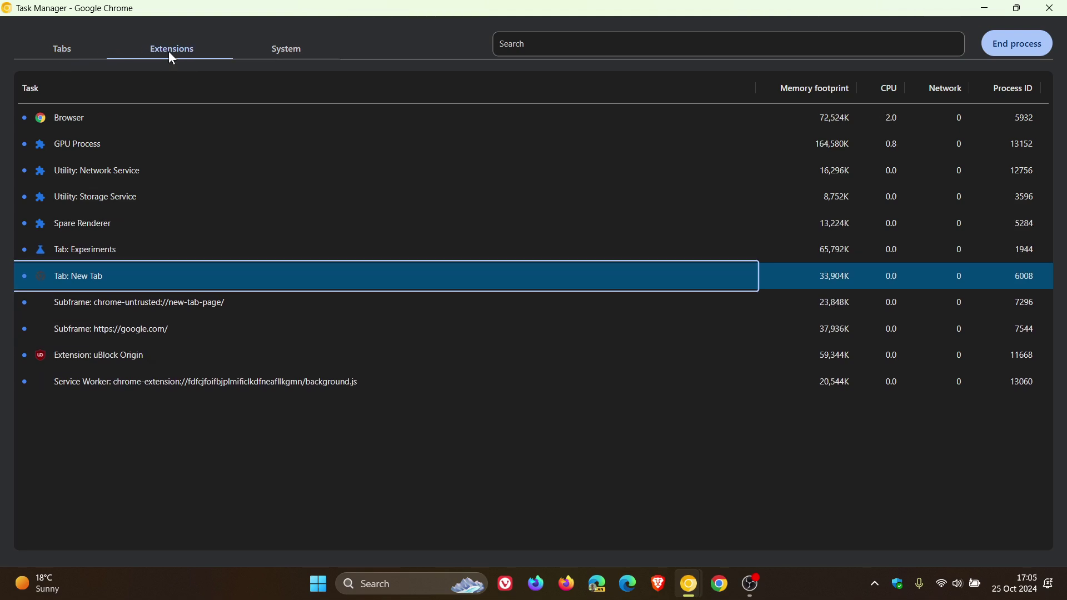
pyautogui.click(295, 43)
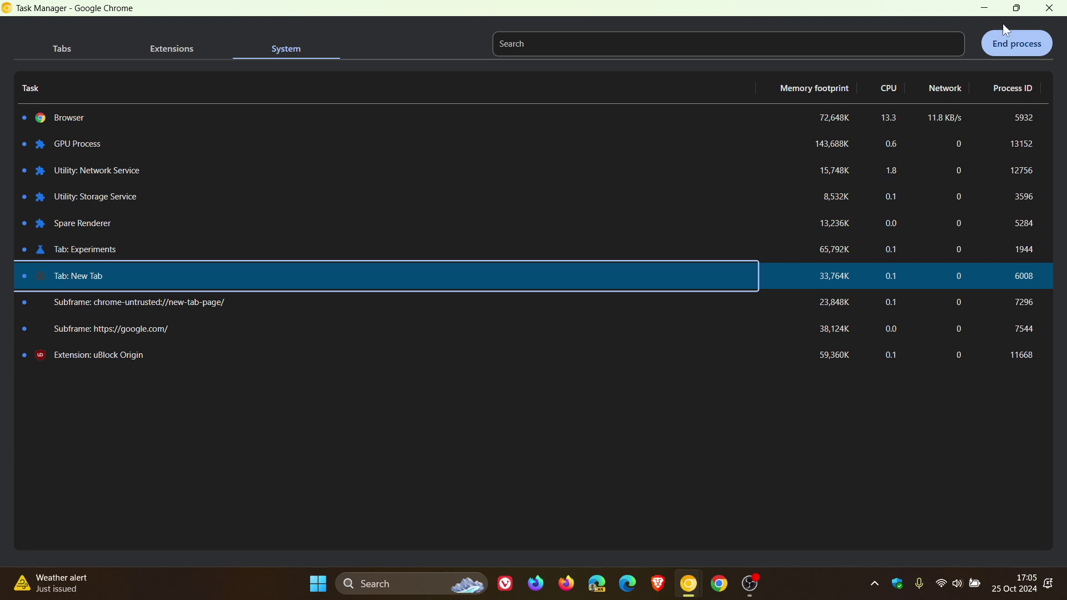
# - Compare with Windows Task Manager from the taskbar, then close it and Chrome's Task Manager
pyautogui.click(1019, 8)
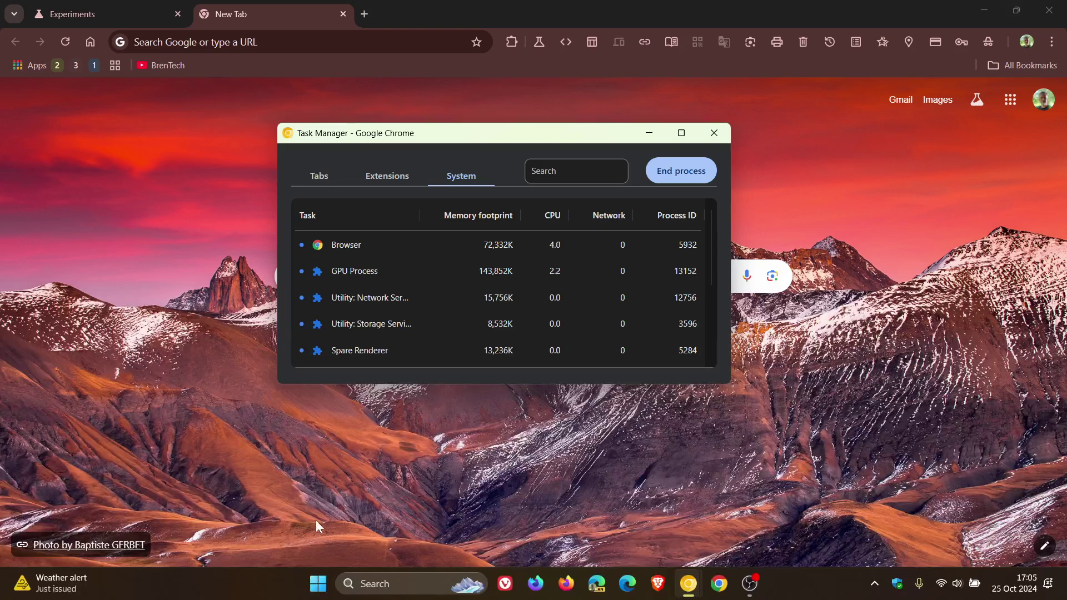
pyautogui.rightClick(258, 589)
pyautogui.click(330, 527)
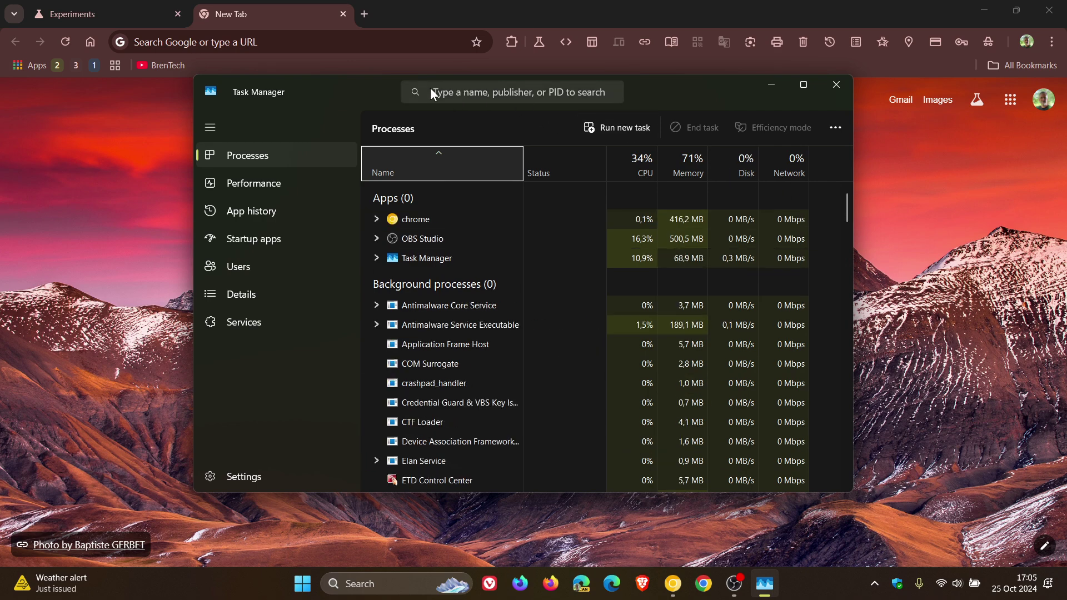
pyautogui.click(837, 84)
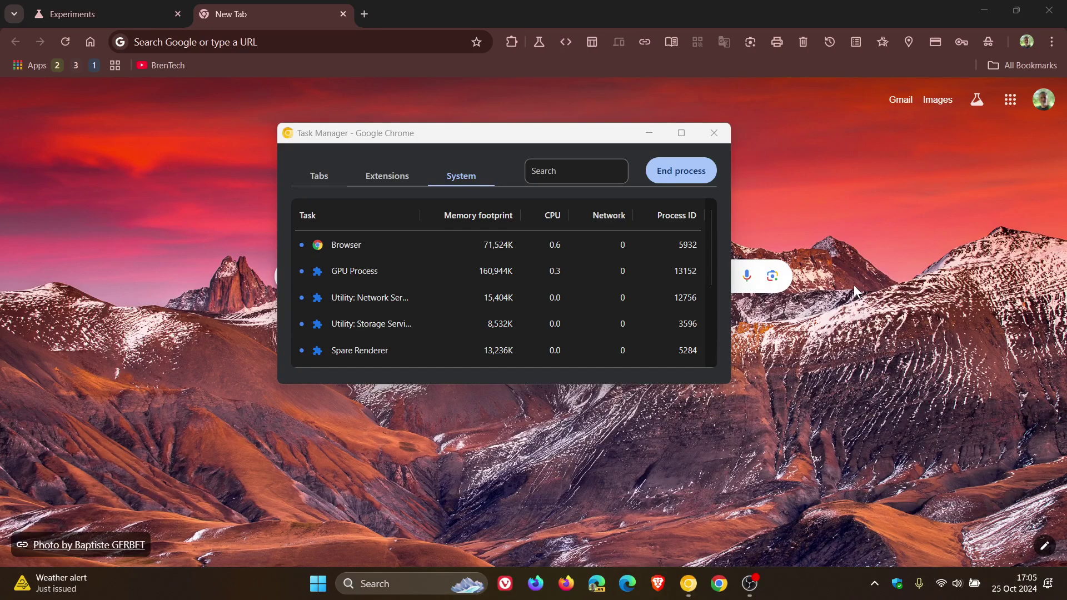
pyautogui.click(717, 134)
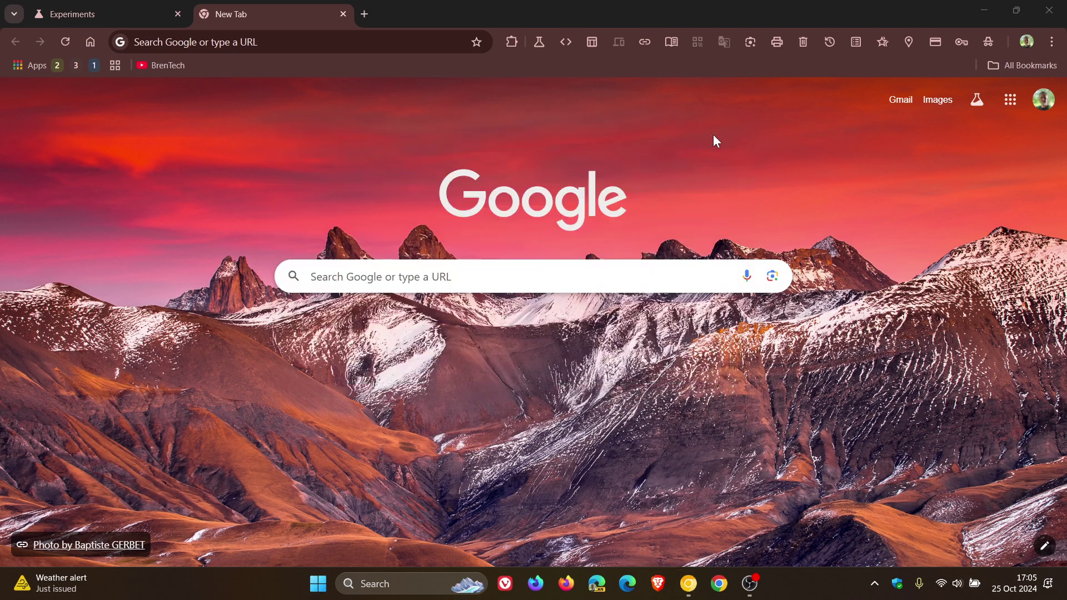